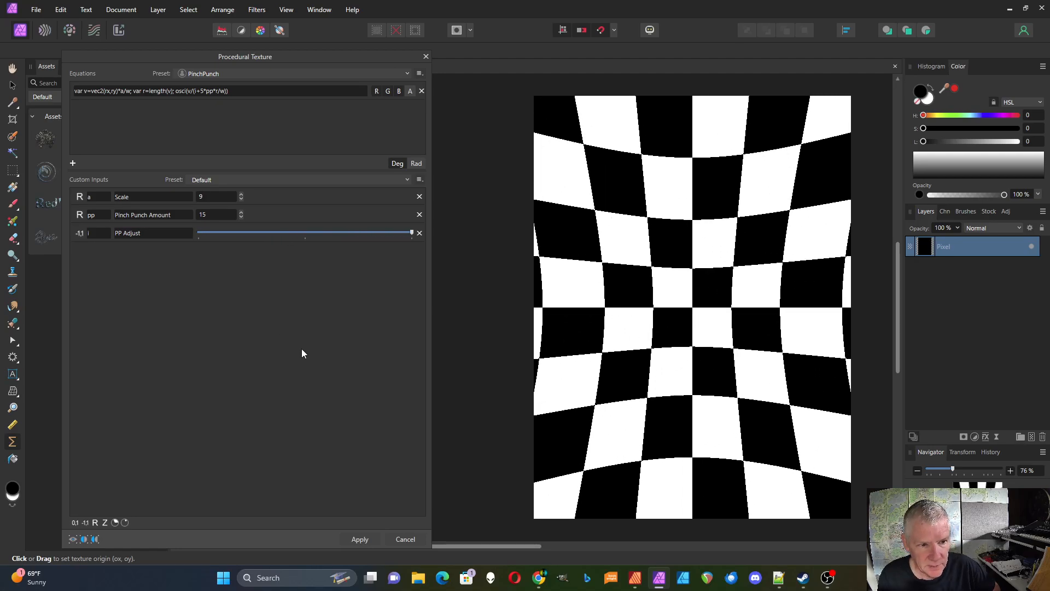
Switch to Notepad++ to review the PinchPunch variable definitions, and return to the Procedural Texture window
{"action": "key", "text": "alt+Tab"}
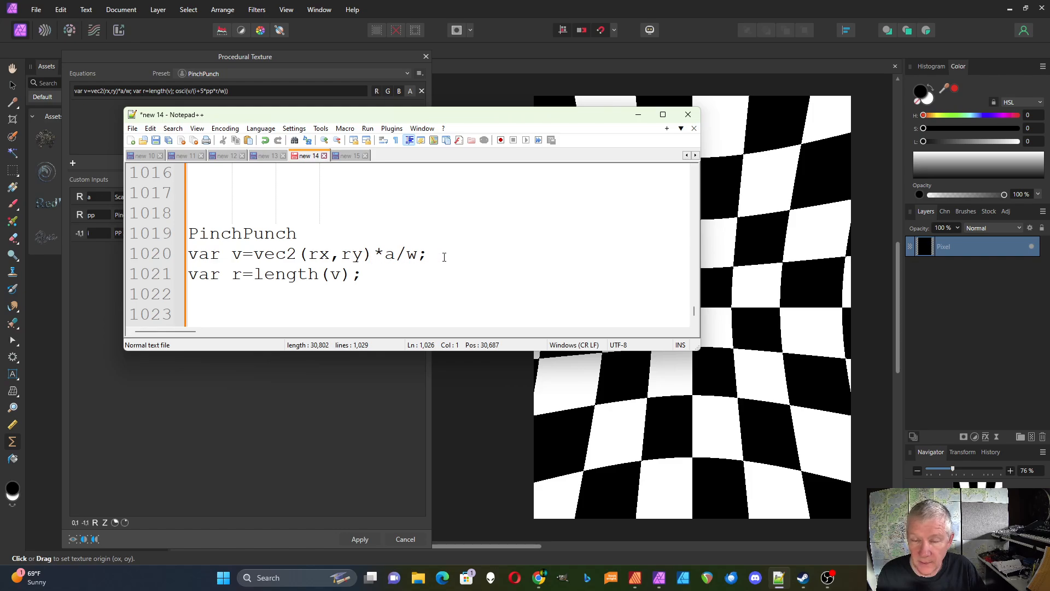
{"action": "left_click", "coordinate": [367, 277]}
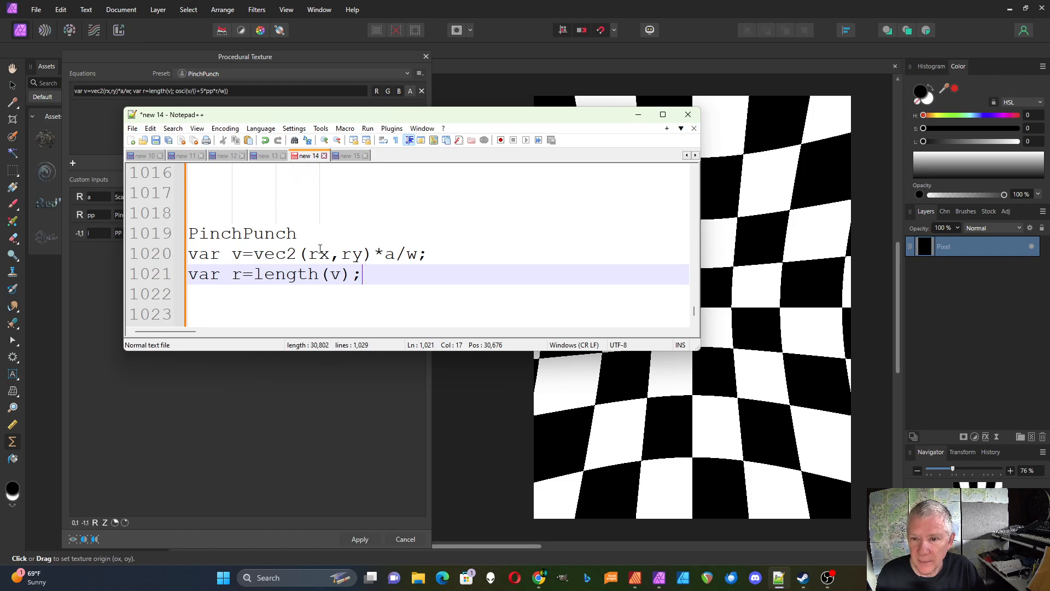
{"action": "left_click", "coordinate": [122, 57]}
Replace the final expression of the equation with osci(v), keeping the v and r variable definitions
{"action": "left_click", "coordinate": [135, 93]}
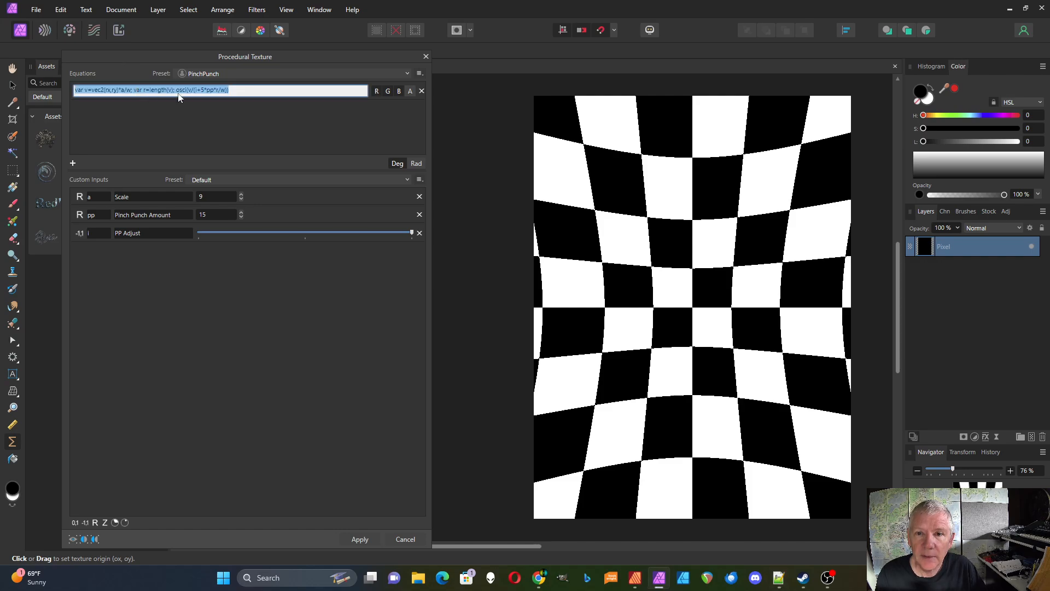
{"action": "left_click", "coordinate": [177, 91]}
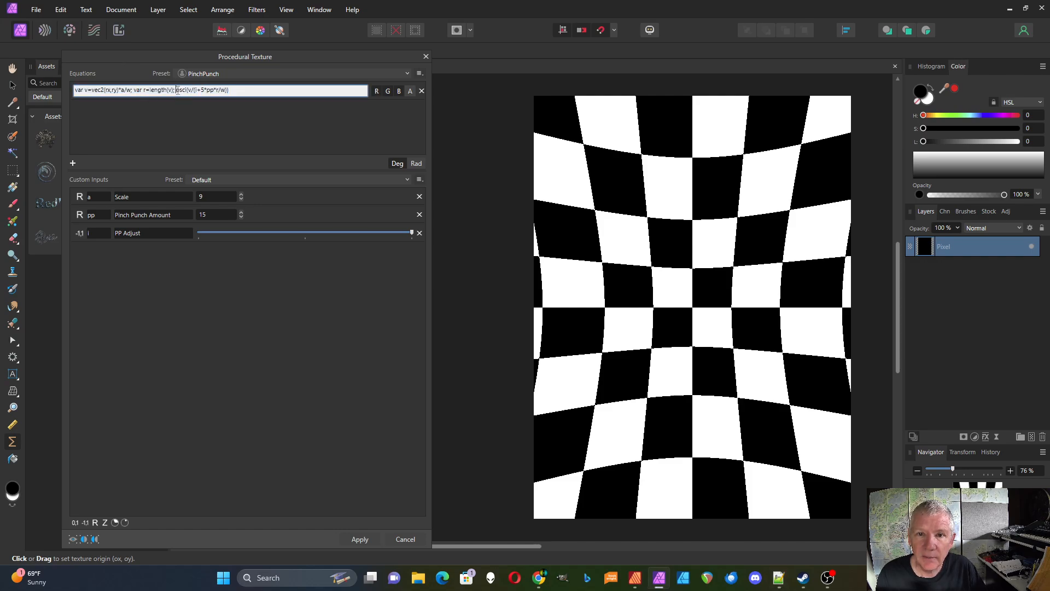
{"action": "key", "text": "shift+End"}
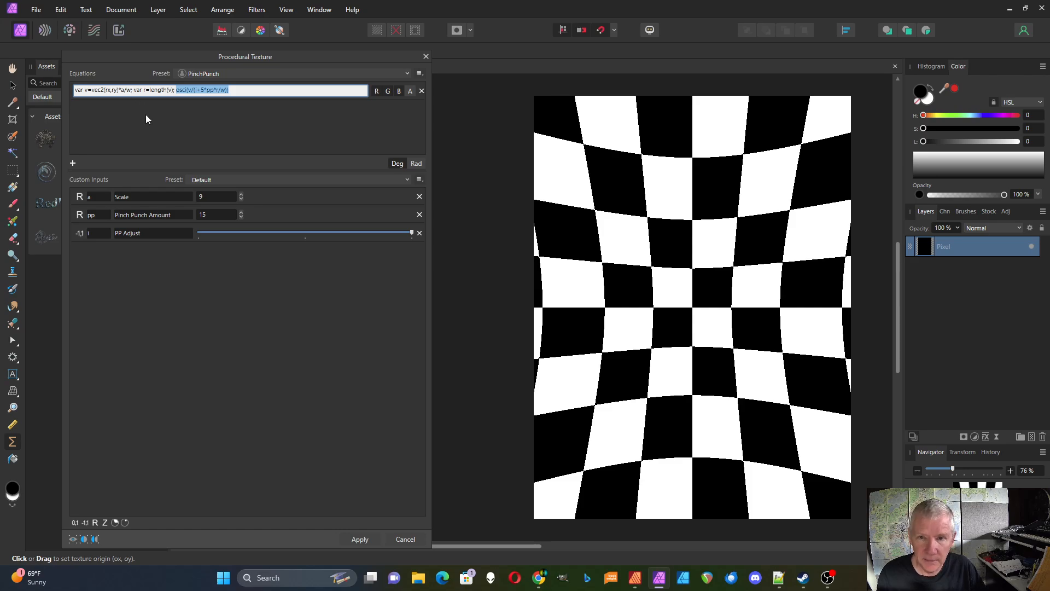
{"action": "type", "text": "osc"}
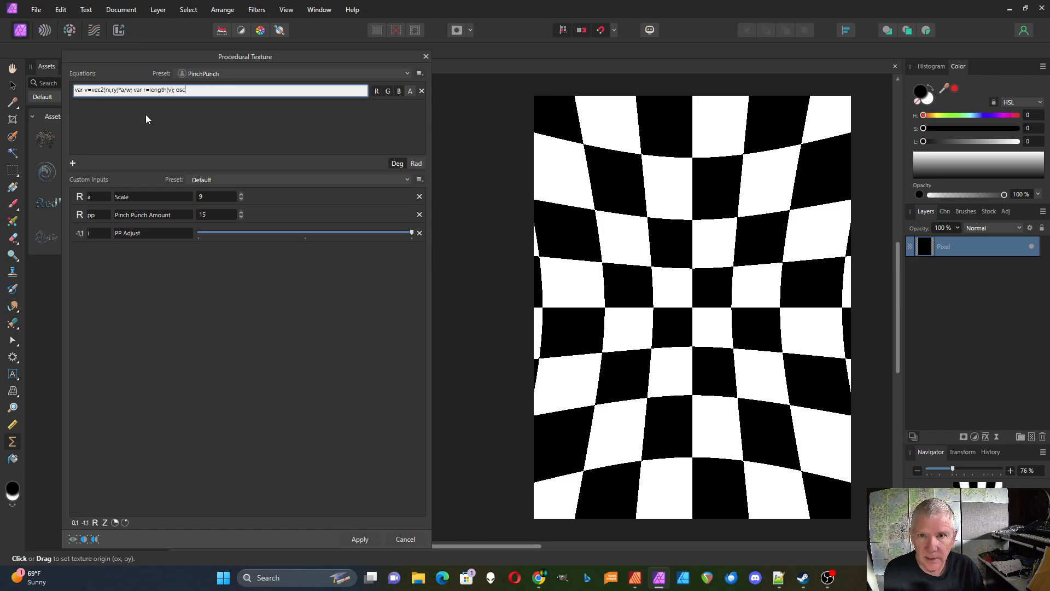
{"action": "type", "text": "i(v)"}
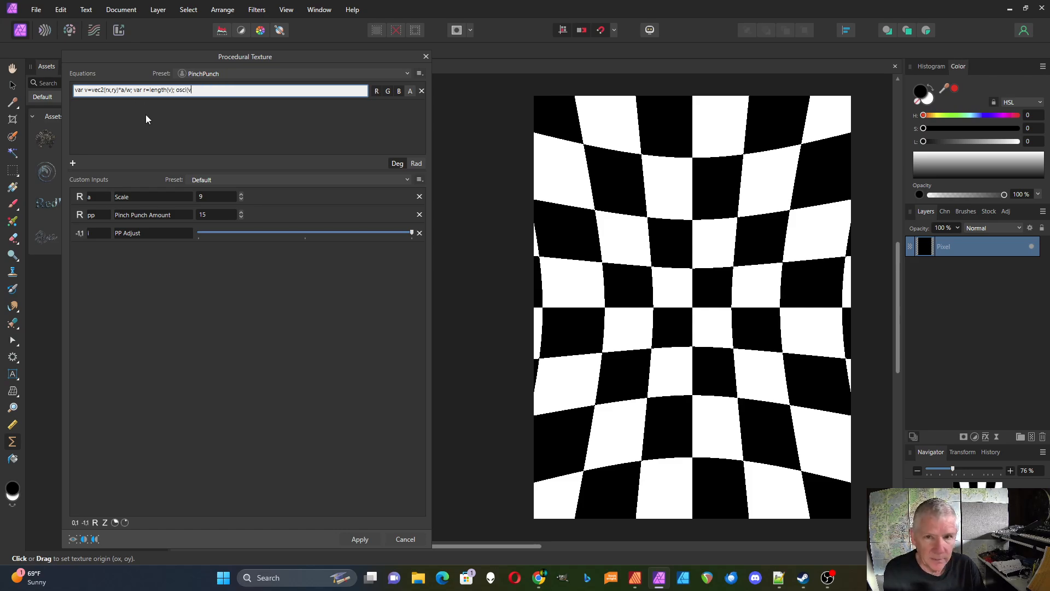
{"action": "key", "text": "Return"}
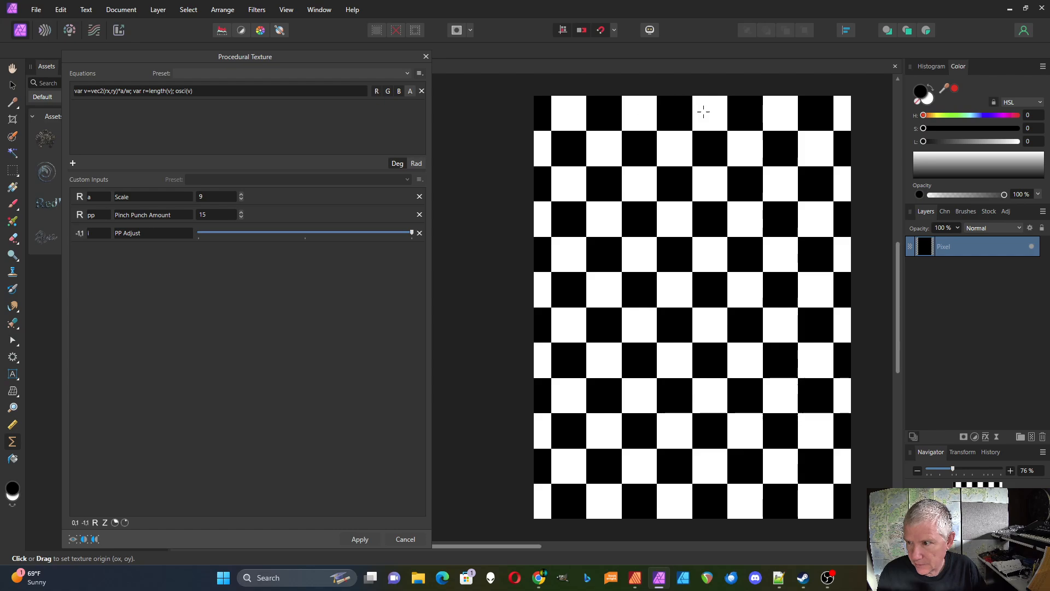
Multiply v by the radius so the equation's final expression reads osci(v*r)
{"action": "left_click", "coordinate": [190, 92]}
{"action": "left_click", "coordinate": [189, 92]}
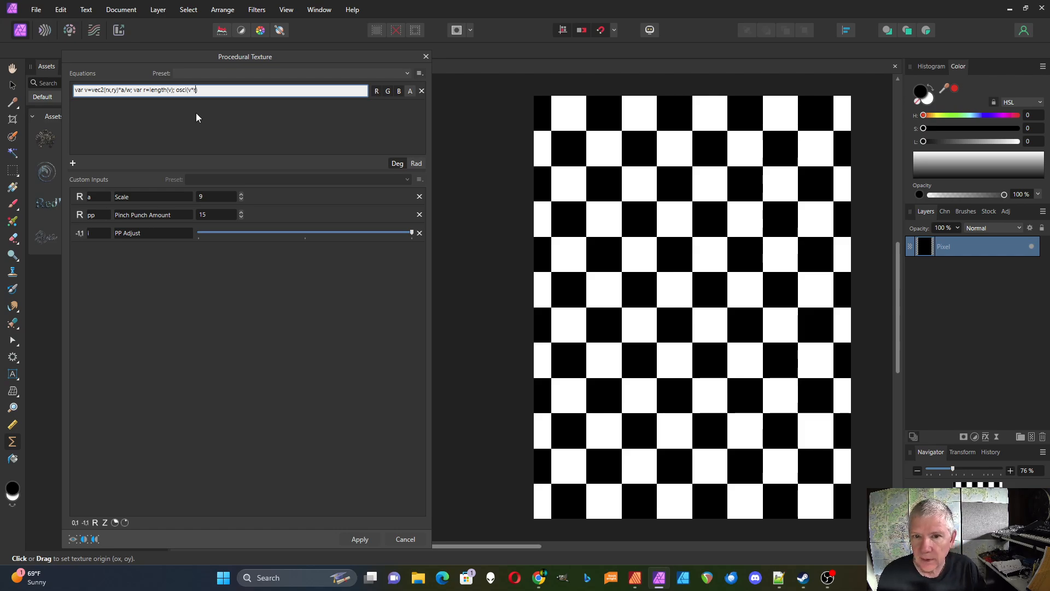
{"action": "key", "text": "Return"}
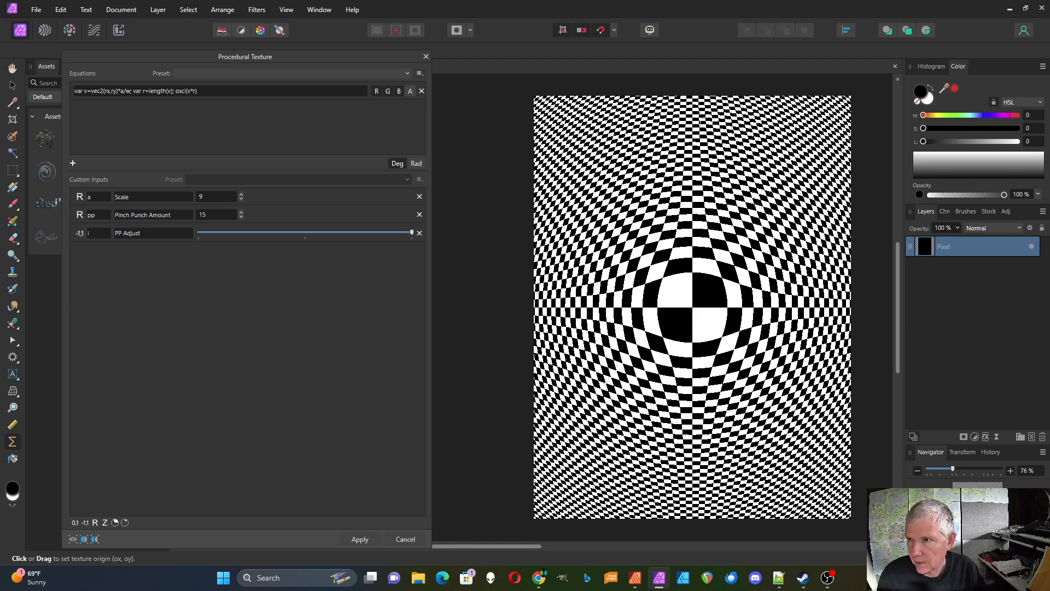
Lower the Scale input to 2 and raise it to 4 to test the osci(v*r) pattern
{"action": "left_click", "coordinate": [195, 92]}
{"action": "left_click", "coordinate": [197, 91]}
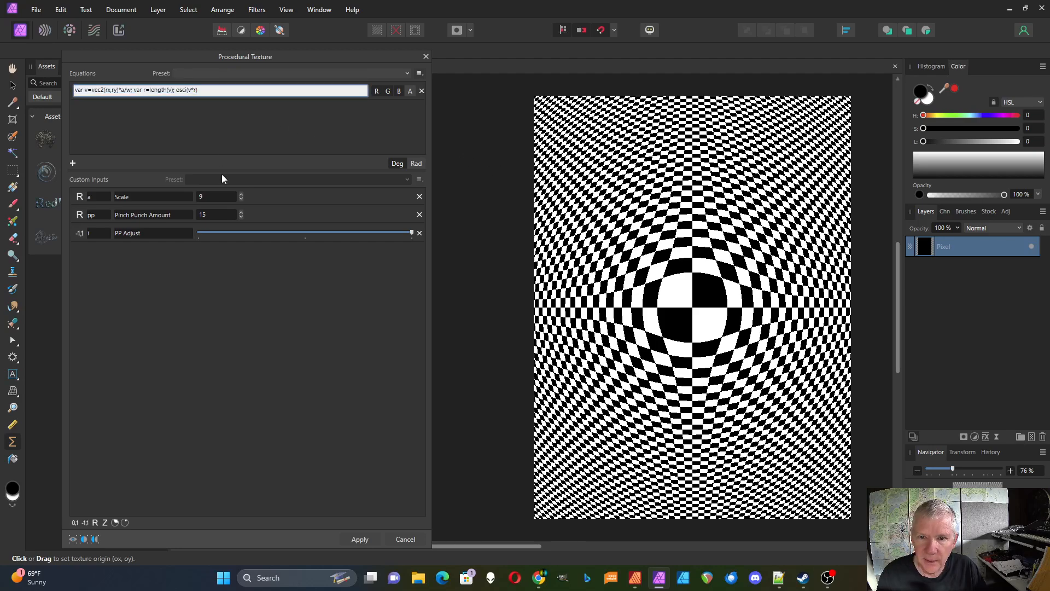
{"action": "left_click", "coordinate": [240, 199]}
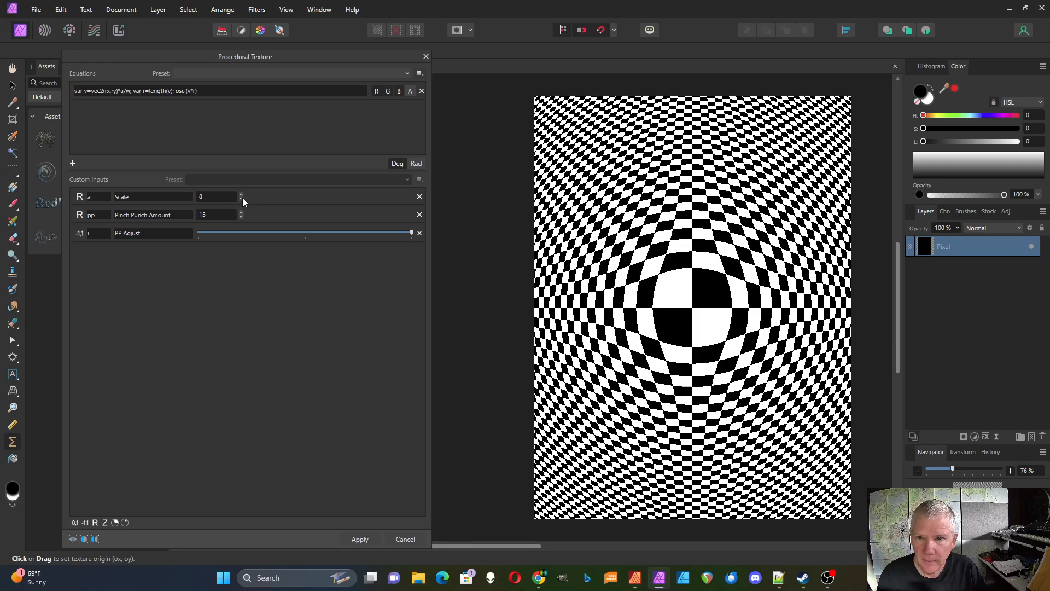
{"action": "left_click", "coordinate": [242, 199]}
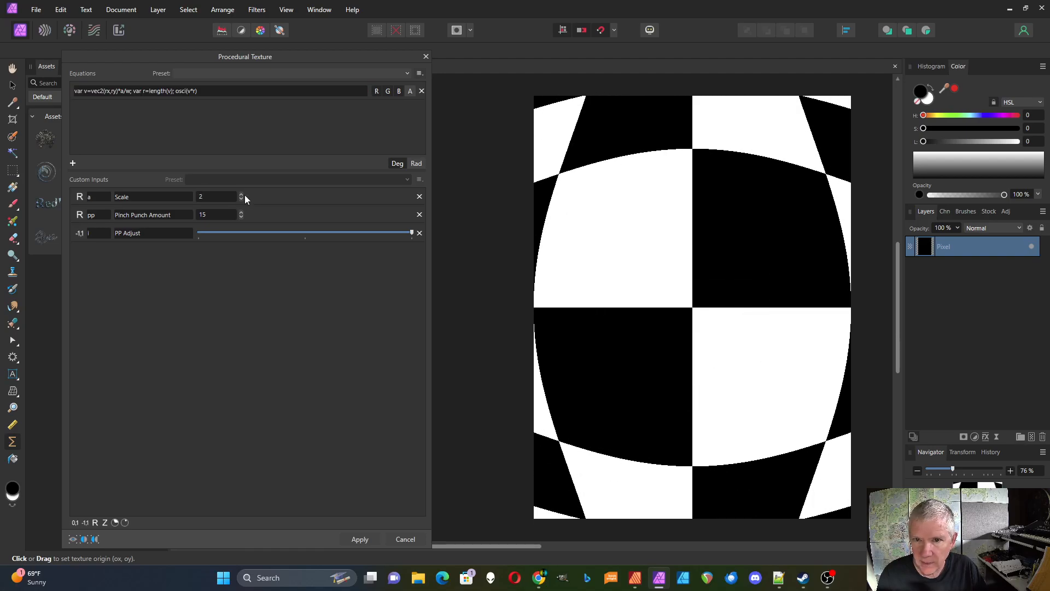
{"action": "left_click", "coordinate": [241, 195]}
{"action": "left_click", "coordinate": [241, 195]}
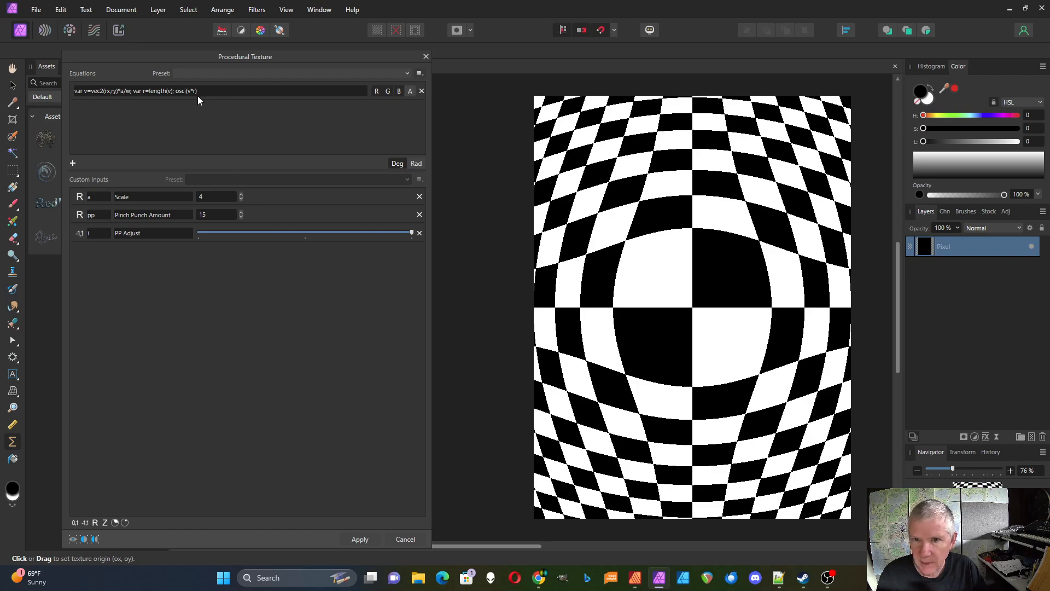
Reduce the Scale input through zero to -7 to test negative scaling
{"action": "left_click", "coordinate": [240, 199]}
{"action": "left_click", "coordinate": [240, 198]}
{"action": "left_click", "coordinate": [241, 199]}
{"action": "left_click", "coordinate": [241, 199]}
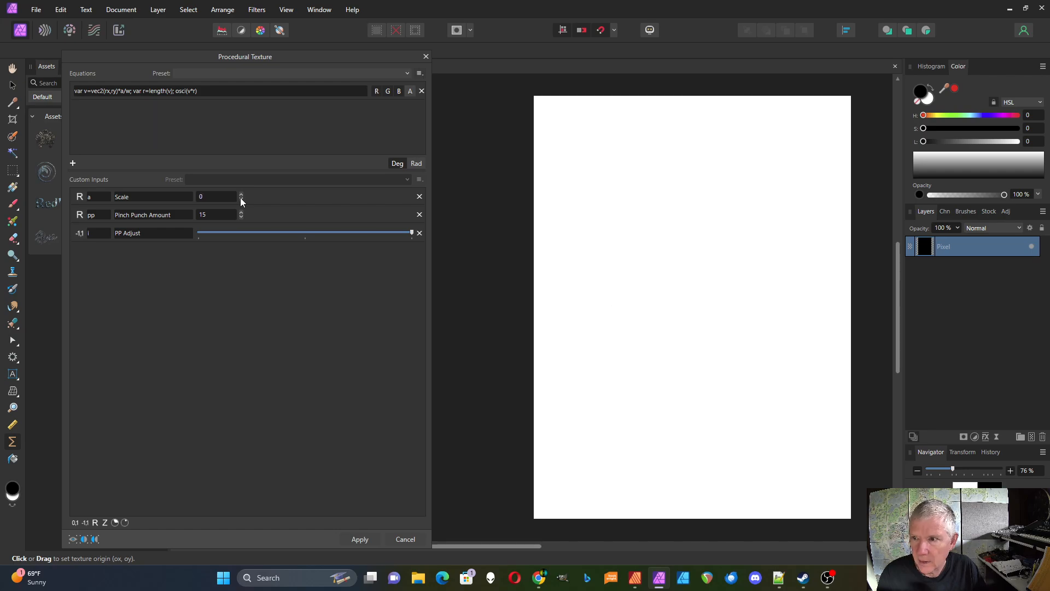
{"action": "left_click", "coordinate": [240, 198]}
{"action": "left_click", "coordinate": [240, 200]}
{"action": "left_click", "coordinate": [240, 199]}
{"action": "left_click", "coordinate": [241, 199]}
{"action": "left_click", "coordinate": [241, 199]}
{"action": "left_click", "coordinate": [241, 199]}
{"action": "left_click", "coordinate": [241, 198]}
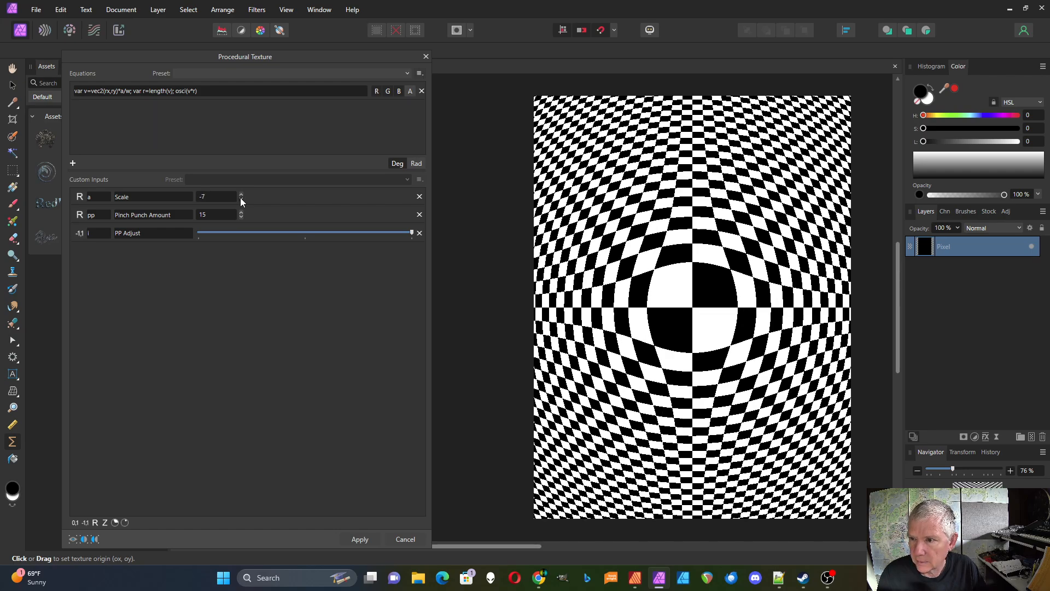
Raise the Scale input back to a positive value of 5
{"action": "left_click", "coordinate": [242, 194]}
{"action": "left_click", "coordinate": [242, 194]}
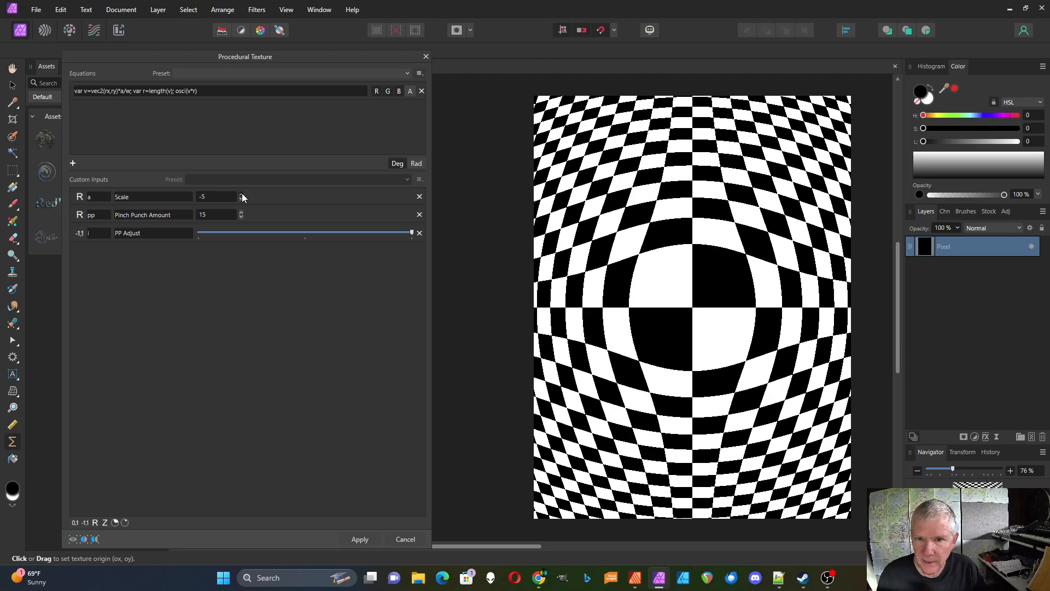
{"action": "left_click", "coordinate": [242, 194]}
{"action": "left_click", "coordinate": [242, 194]}
{"action": "left_click", "coordinate": [243, 194]}
{"action": "left_click", "coordinate": [242, 194]}
{"action": "left_click", "coordinate": [243, 194]}
{"action": "left_click", "coordinate": [242, 193]}
{"action": "left_click", "coordinate": [242, 193]}
{"action": "left_click", "coordinate": [242, 194]}
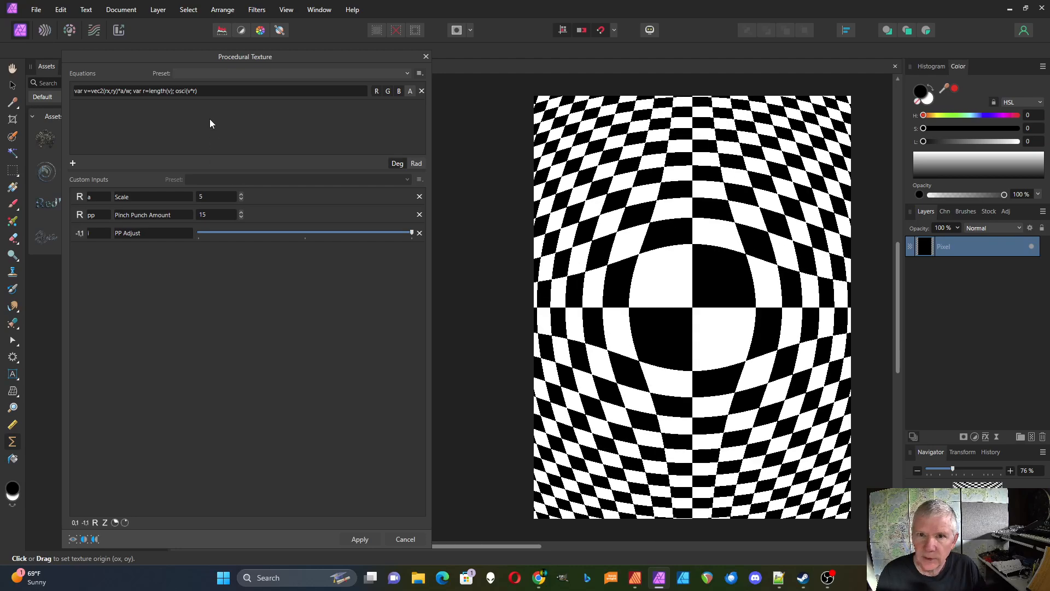
Change the equation's final expression to osci(v/r) and raise the Scale input to 34
{"action": "left_click", "coordinate": [196, 92]}
{"action": "left_click", "coordinate": [196, 91]}
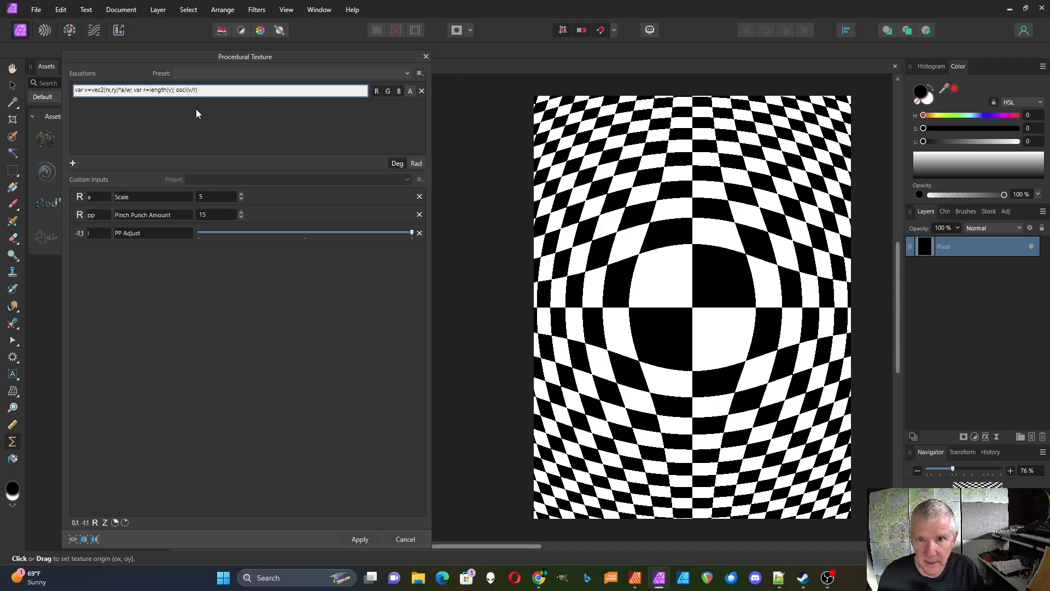
{"action": "key", "text": "Return"}
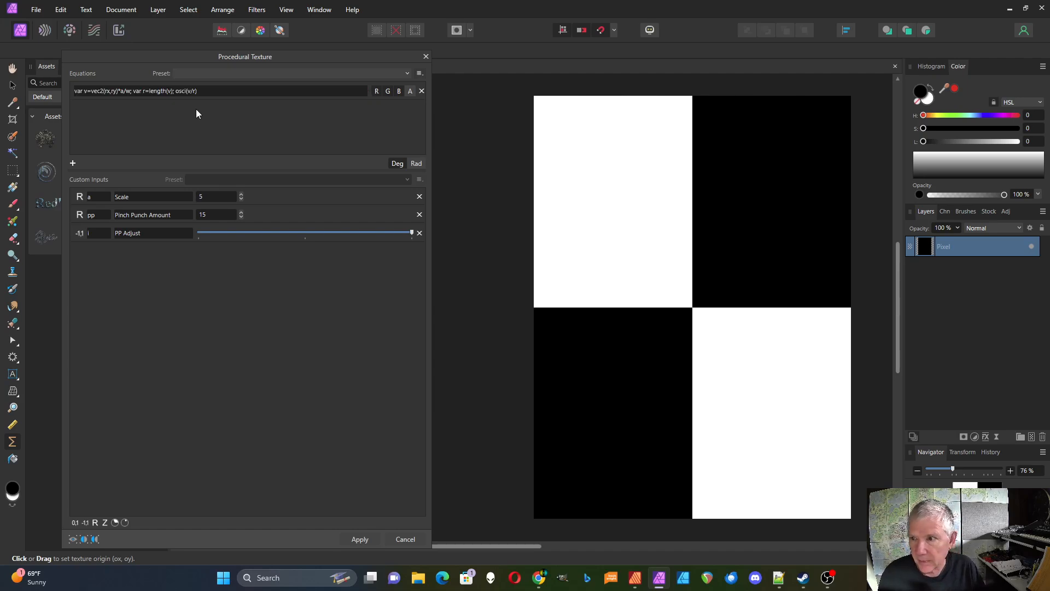
{"action": "left_click", "coordinate": [241, 194]}
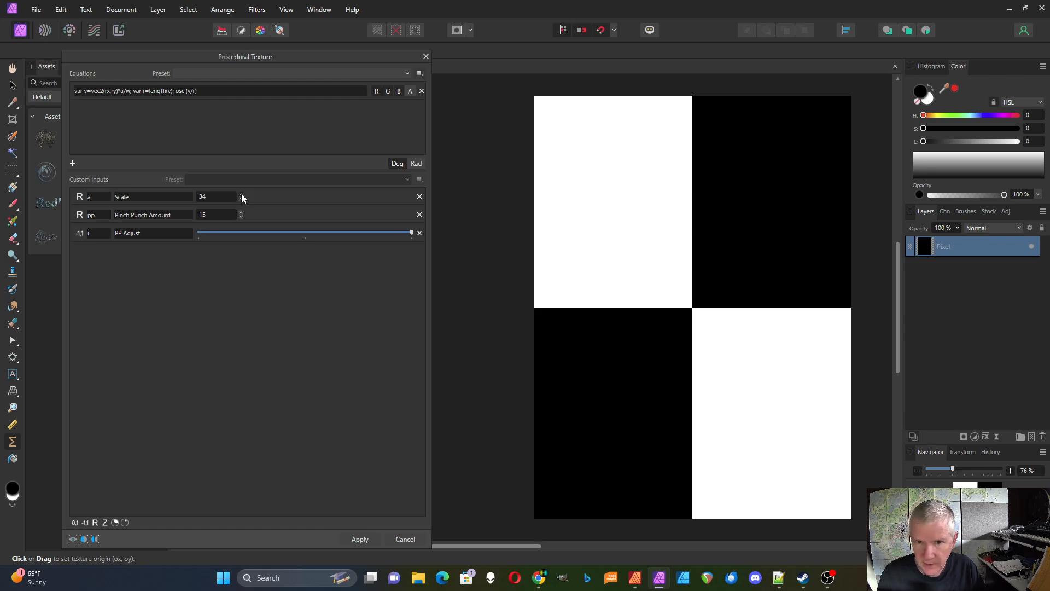
Divide the radius by the width so the final expression reads osci(v/(r/w))
{"action": "left_click", "coordinate": [195, 91]}
{"action": "left_click", "coordinate": [196, 92]}
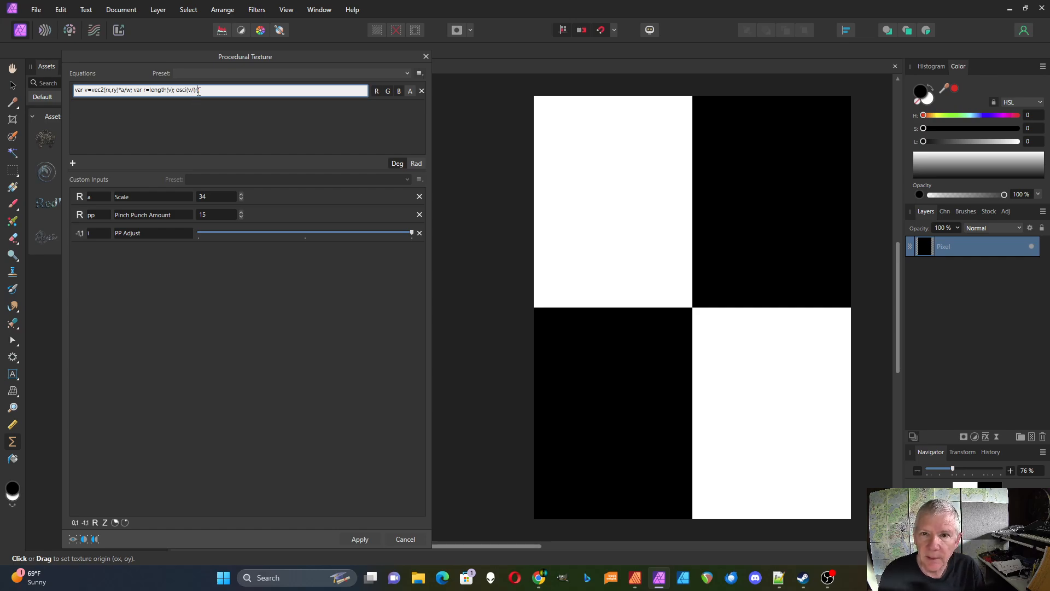
{"action": "type", "text": "/w"}
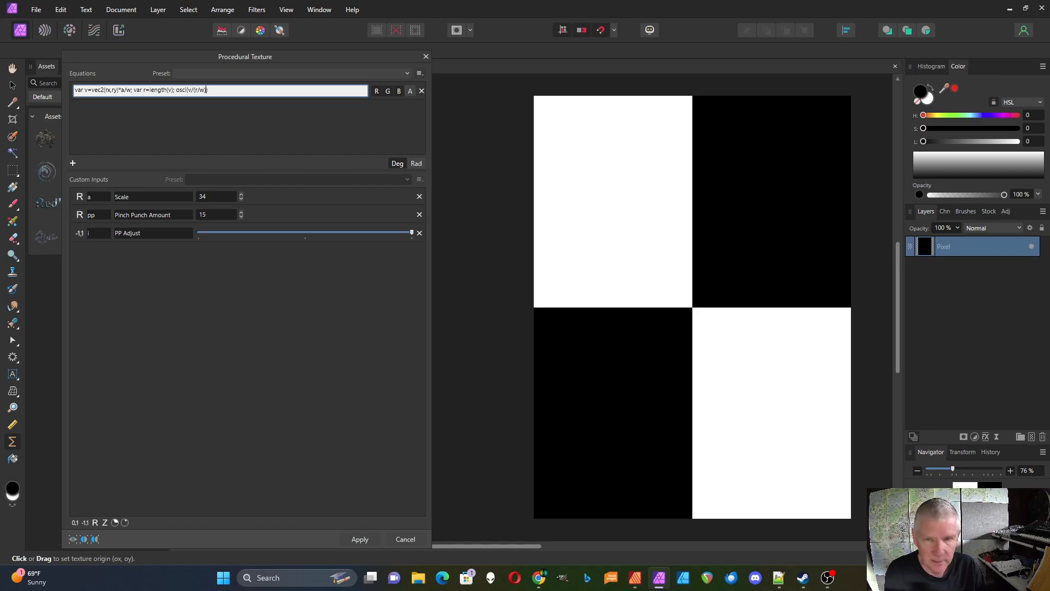
{"action": "left_click", "coordinate": [227, 121]}
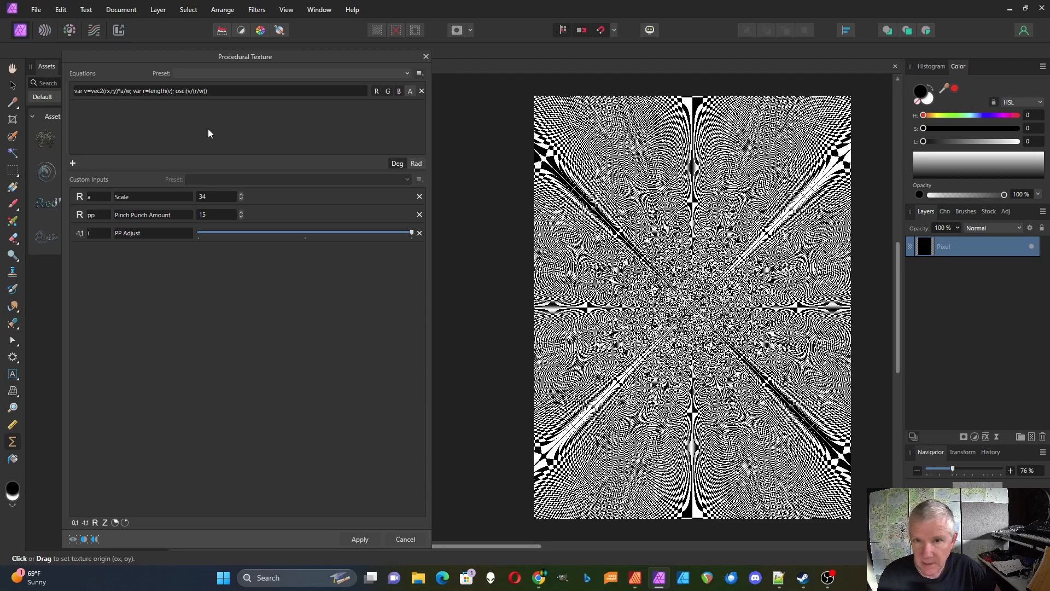
Add 1 to the divisor so the final expression reads osci(v/(1+r/w))
{"action": "left_click", "coordinate": [197, 93]}
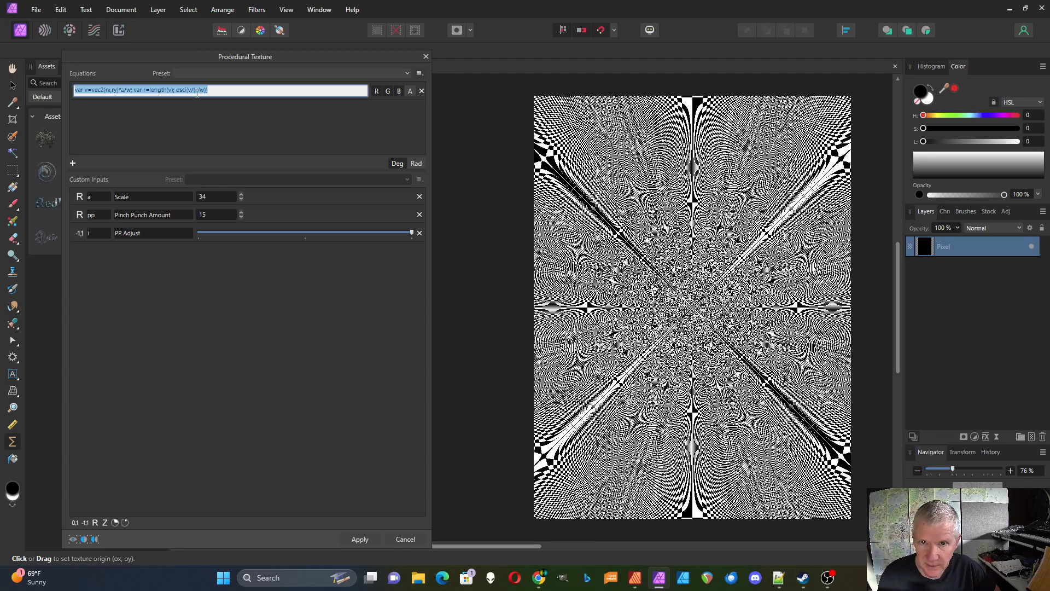
{"action": "left_click", "coordinate": [197, 91]}
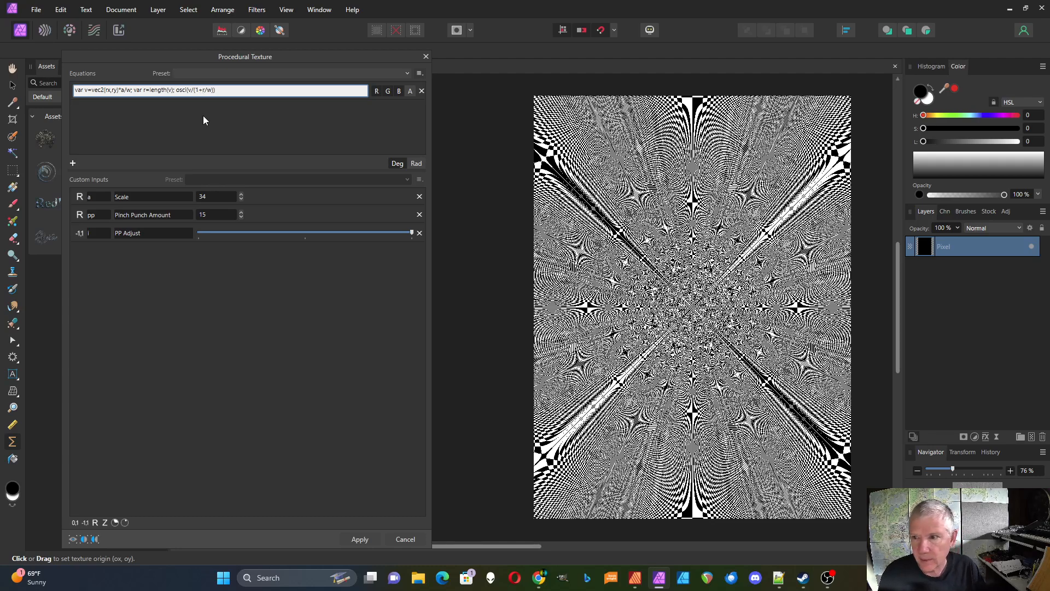
{"action": "left_click", "coordinate": [203, 115]}
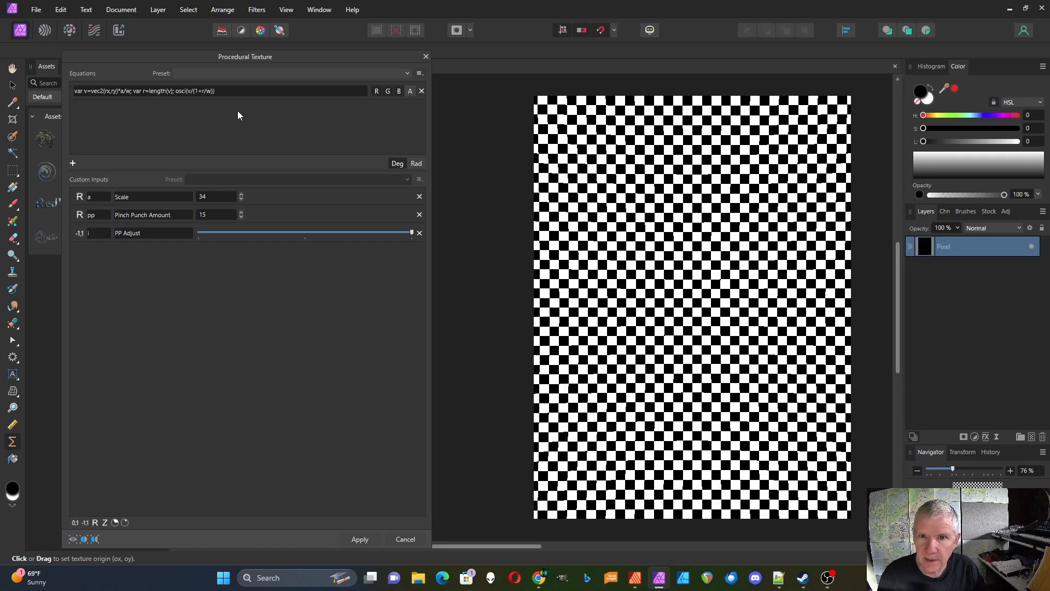
Multiply the radius term by the pinch punch variable so the expression reads osci(v/(1+pp*r/w))
{"action": "left_click", "coordinate": [203, 91]}
{"action": "left_click", "coordinate": [202, 91]}
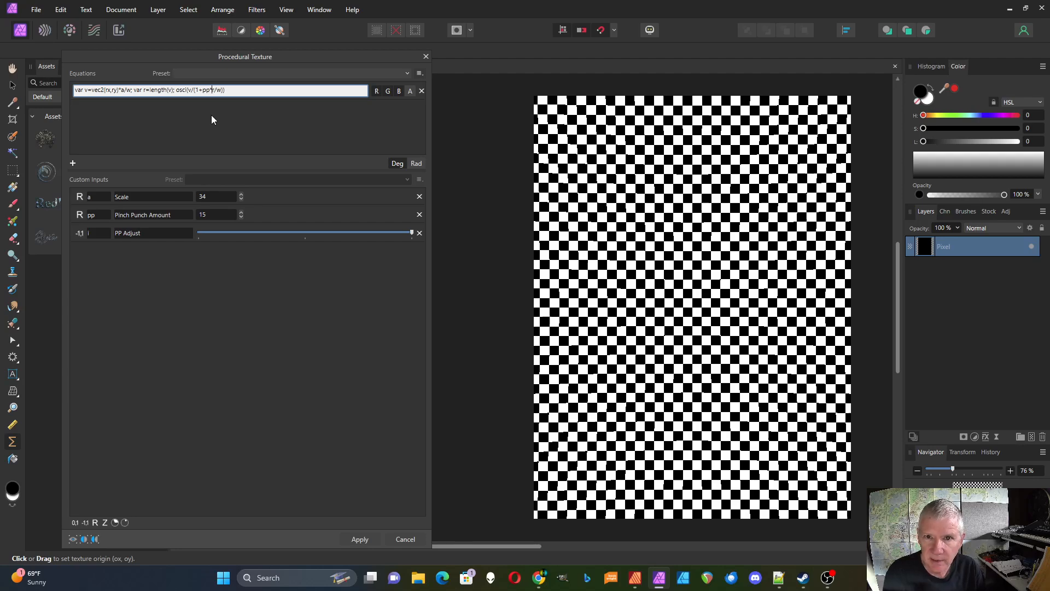
{"action": "key", "text": "Return"}
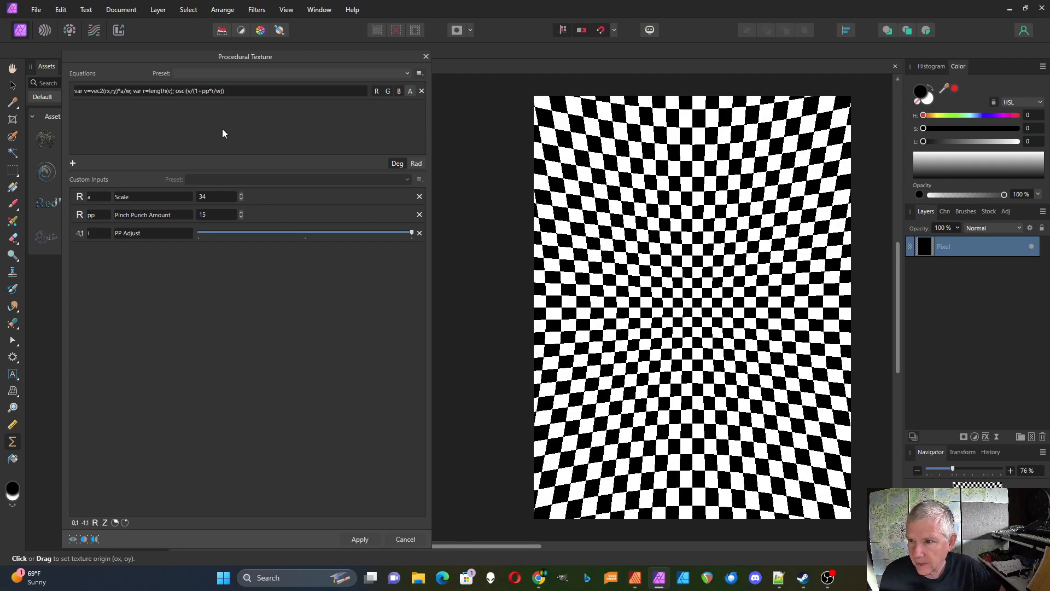
Raise the Pinch Punch Amount to 109 and reduce it to 48
{"action": "left_click", "coordinate": [241, 213]}
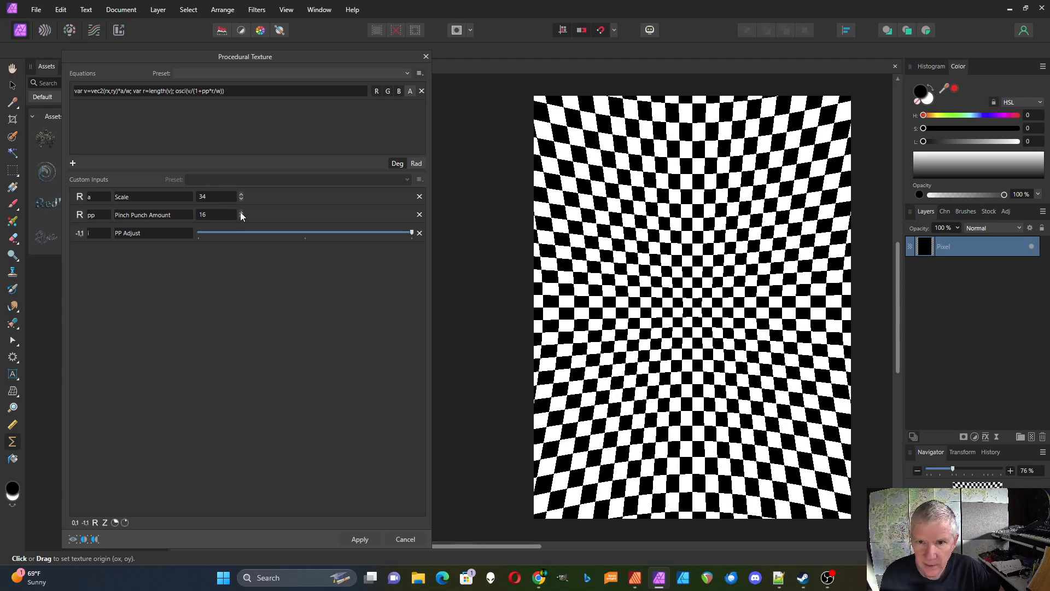
{"action": "left_click_drag", "start_coordinate": [241, 213], "coordinate": [240, 212]}
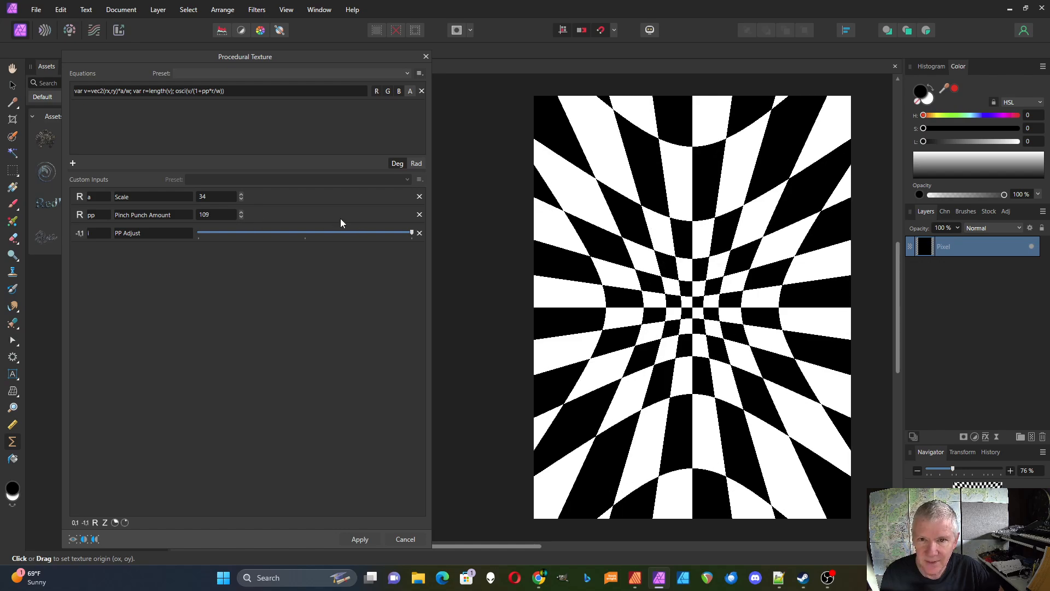
{"action": "left_click_drag", "start_coordinate": [240, 214], "coordinate": [240, 216]}
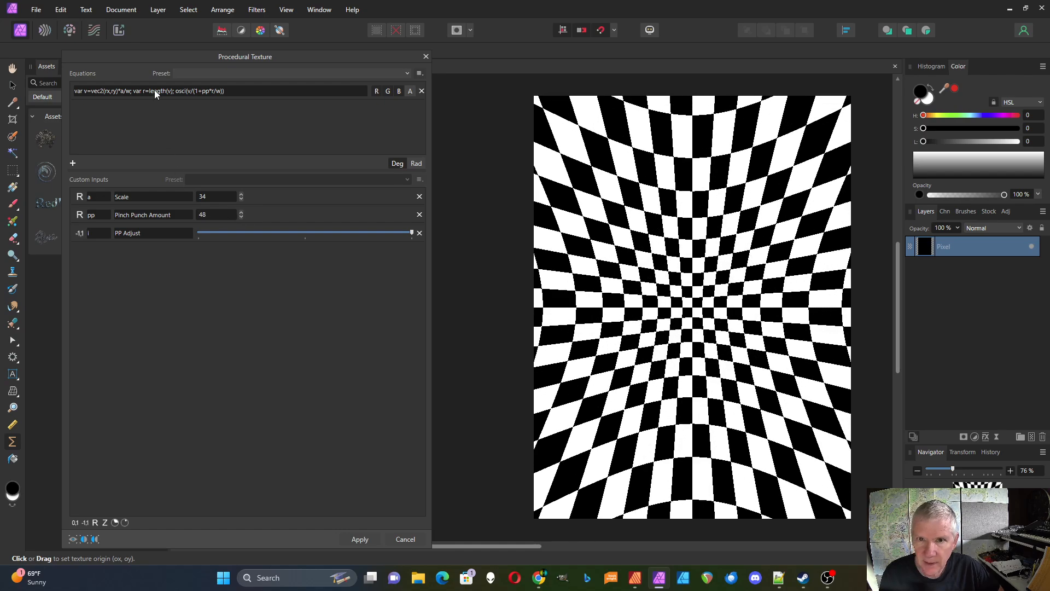
Replace the 1 in the divisor with i, giving osci(v/(i+pp*r/w)), and lower PP Adjust to its minimum
{"action": "left_click", "coordinate": [197, 91]}
{"action": "left_click", "coordinate": [199, 91]}
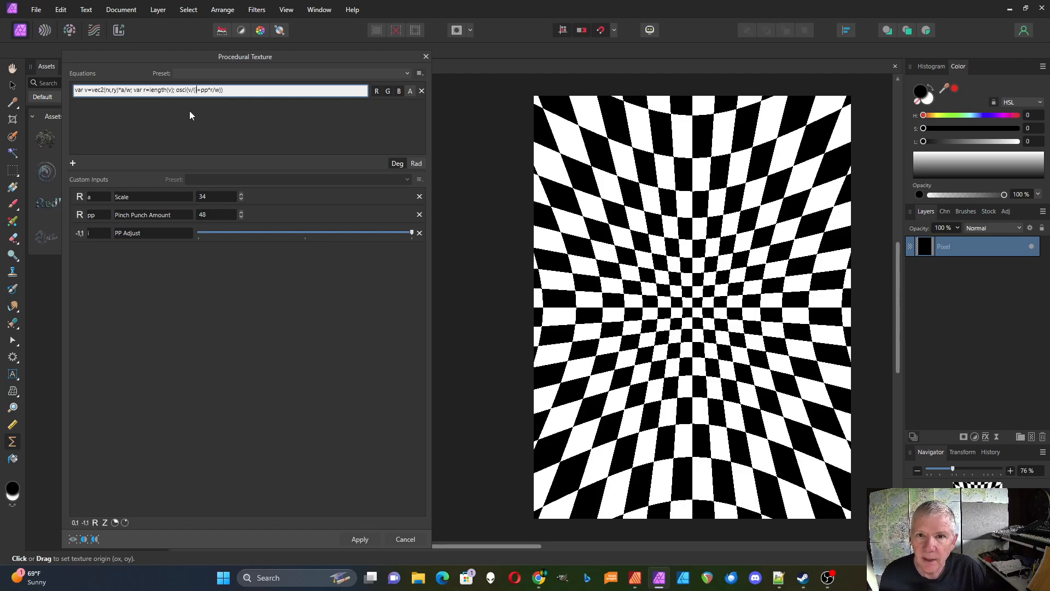
{"action": "key", "text": "Return"}
{"action": "left_click_drag", "start_coordinate": [412, 234], "coordinate": [188, 246]}
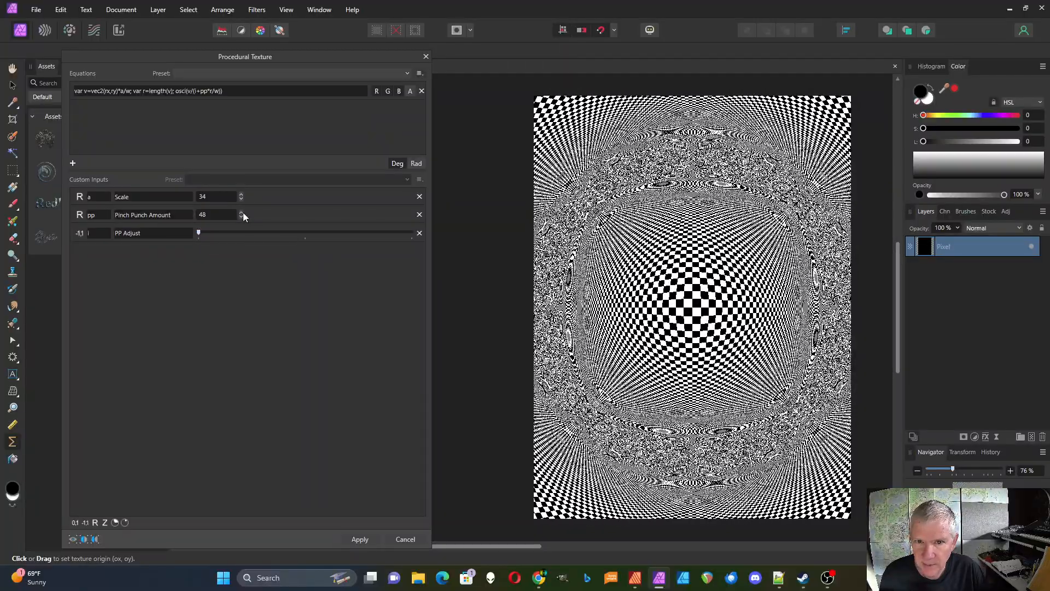
Raise the Scale input to 38
{"action": "left_click", "coordinate": [242, 194]}
{"action": "left_click", "coordinate": [242, 195]}
{"action": "left_click", "coordinate": [241, 195]}
{"action": "left_click", "coordinate": [242, 195]}
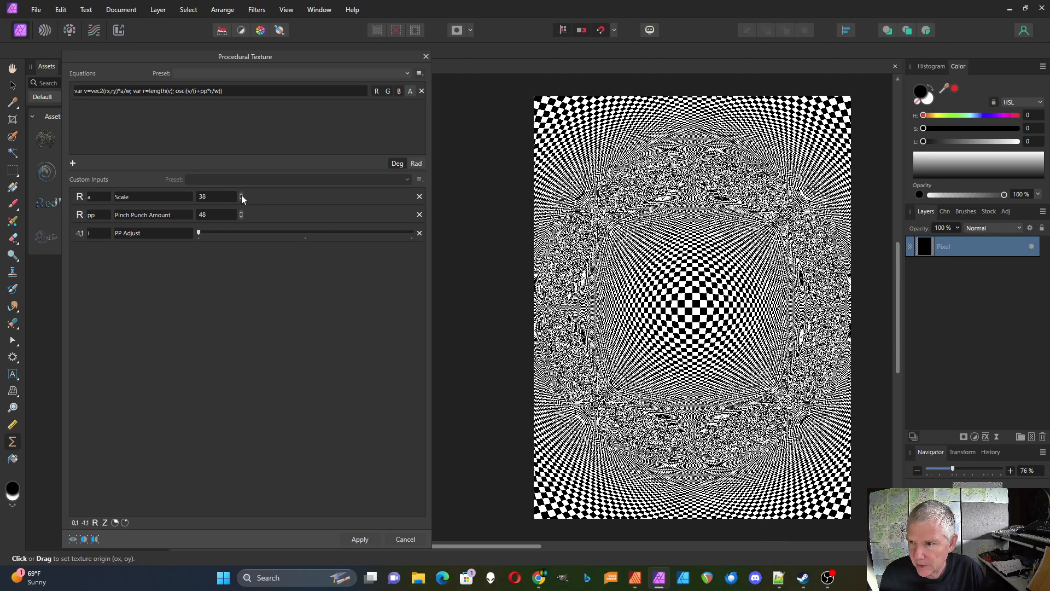
Reduce the Scale input to 14 to enlarge the pinched checkerboard squares
{"action": "left_click", "coordinate": [242, 198]}
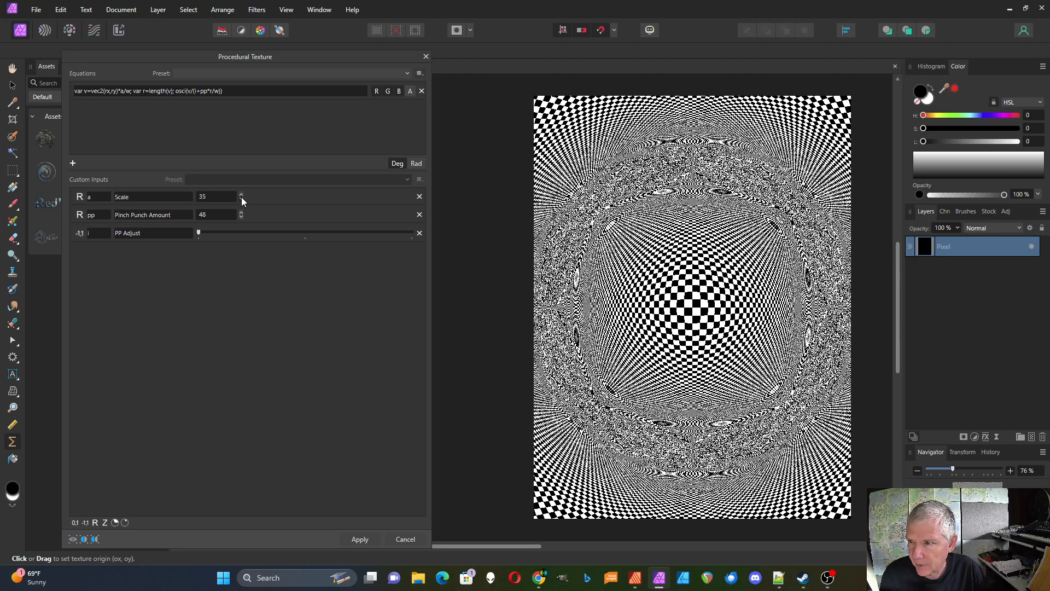
{"action": "left_click", "coordinate": [242, 198]}
{"action": "left_click", "coordinate": [241, 198]}
{"action": "left_click", "coordinate": [242, 198]}
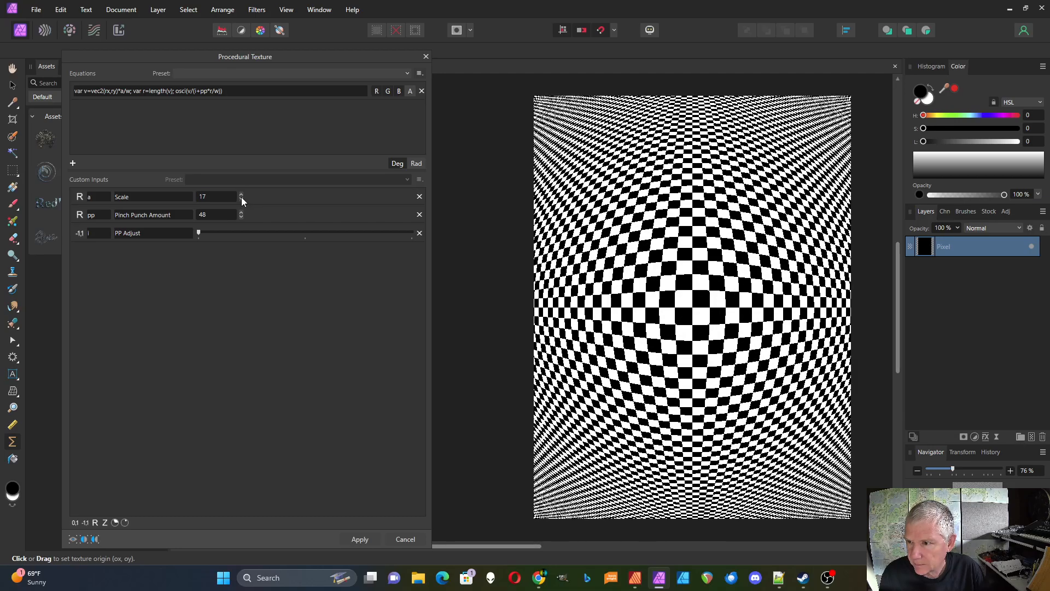
{"action": "left_click", "coordinate": [242, 198]}
{"action": "left_click", "coordinate": [241, 198]}
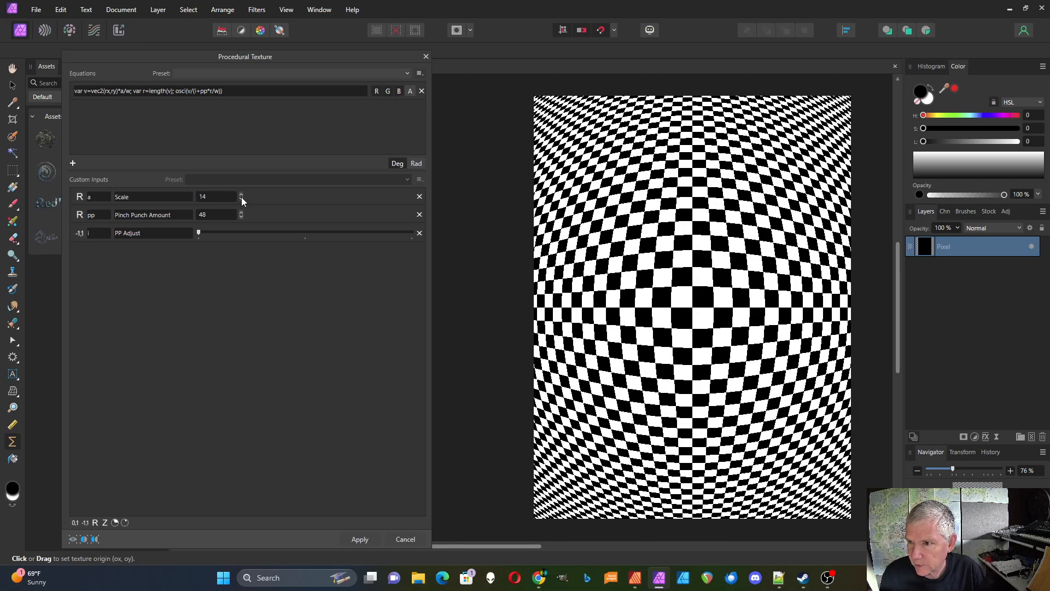
Load the Bulging Voronoi equation preset, with input i lowered to its minimum and a reduced to 4
{"action": "key", "text": "alt+Tab"}
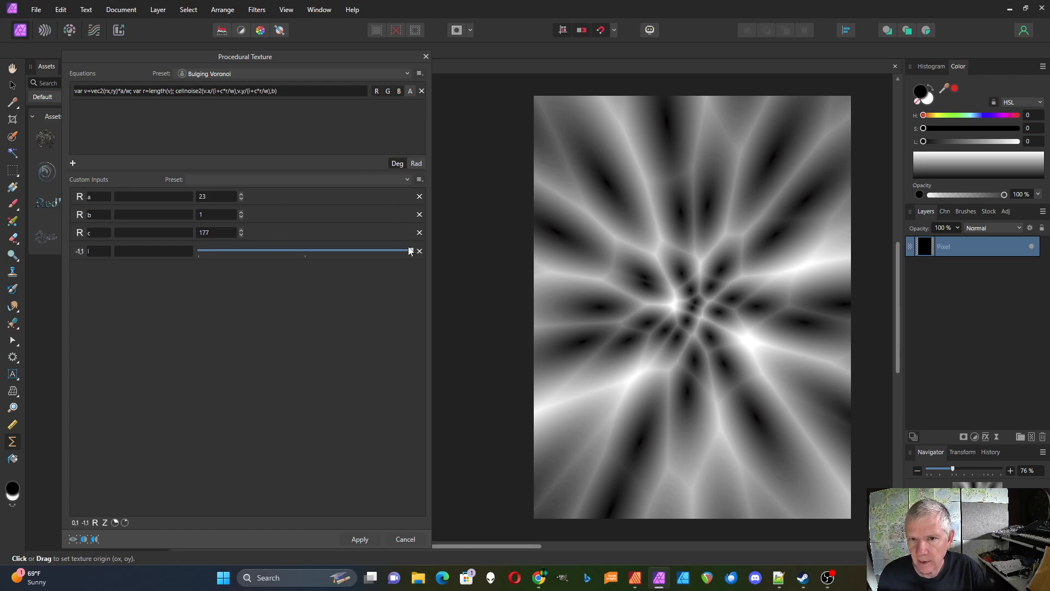
{"action": "left_click_drag", "start_coordinate": [413, 251], "coordinate": [205, 254]}
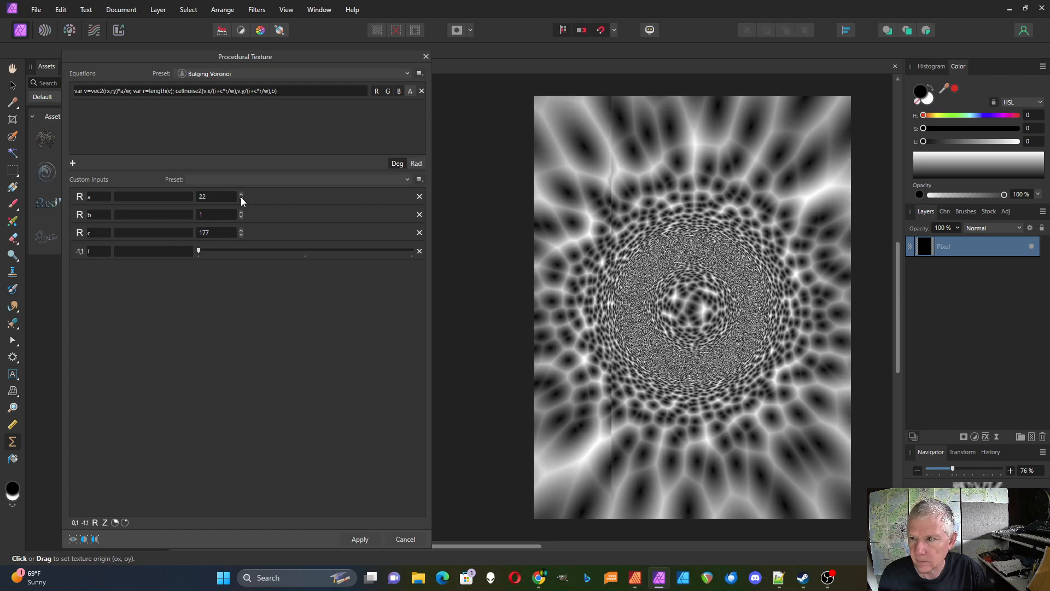
{"action": "left_click", "coordinate": [242, 199]}
{"action": "left_click", "coordinate": [241, 199]}
{"action": "left_click", "coordinate": [242, 198]}
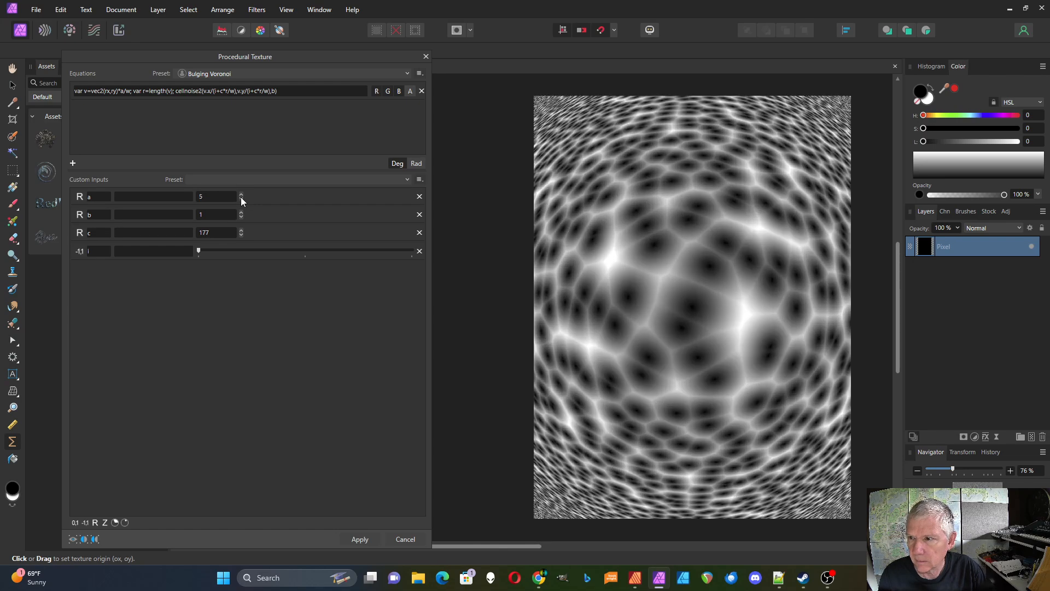
Reduce input c to 118 and raise input i slightly above the midpoint of its range
{"action": "left_click", "coordinate": [241, 235]}
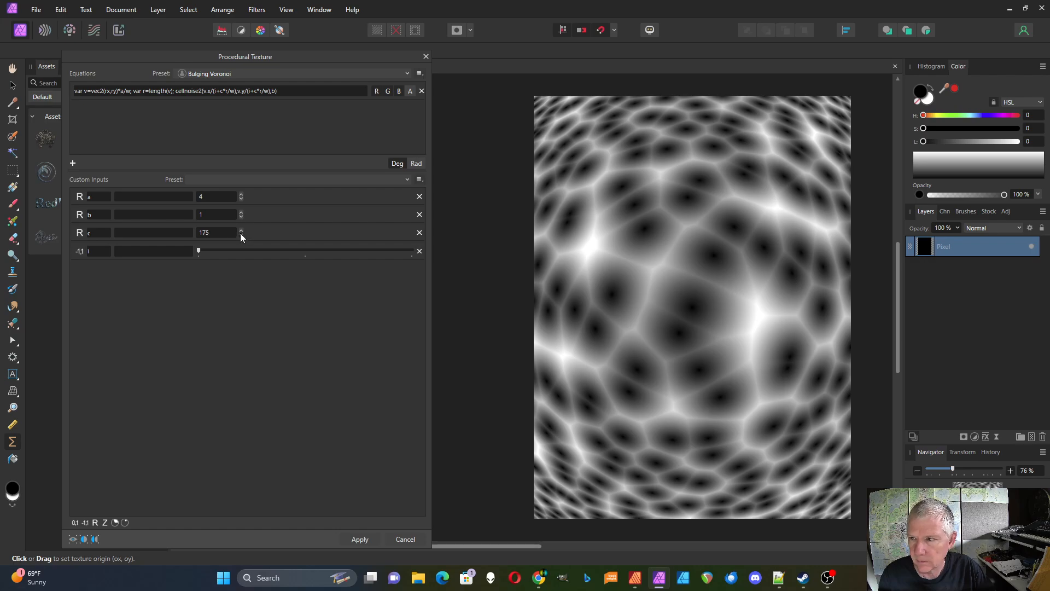
{"action": "left_click", "coordinate": [240, 236]}
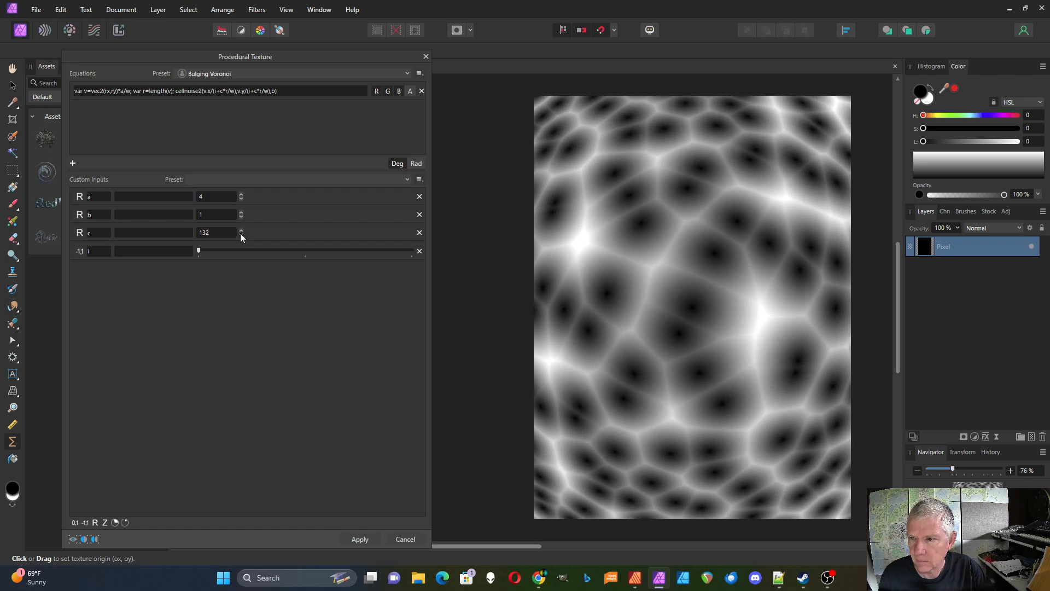
{"action": "left_click_drag", "start_coordinate": [200, 252], "coordinate": [325, 259]}
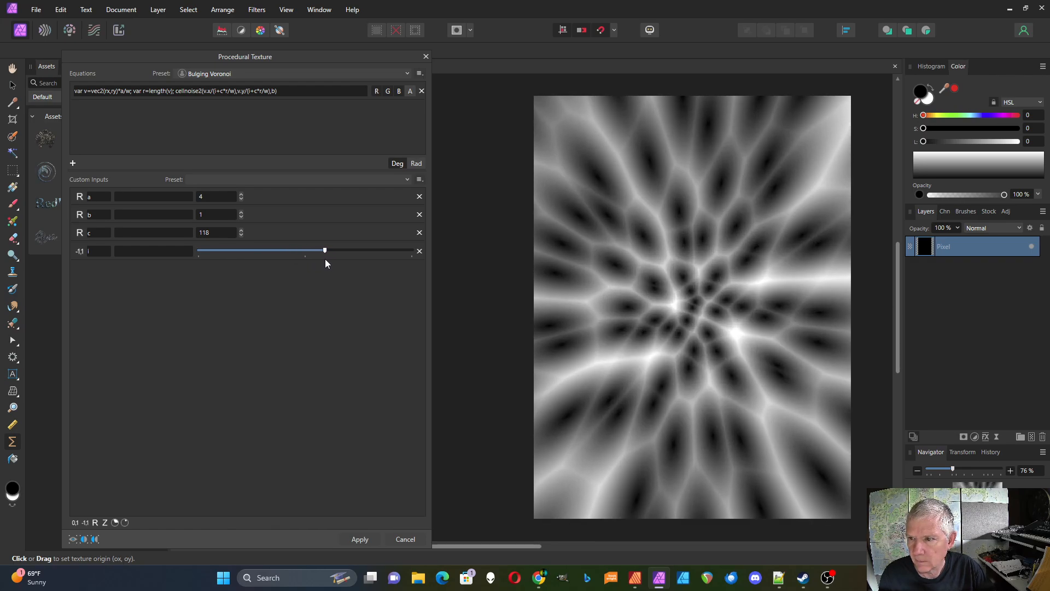
Switch to Notepad++ to examine the cellnoise2 equation, and return to the Procedural Texture dialog
{"action": "key", "text": "alt+Tab"}
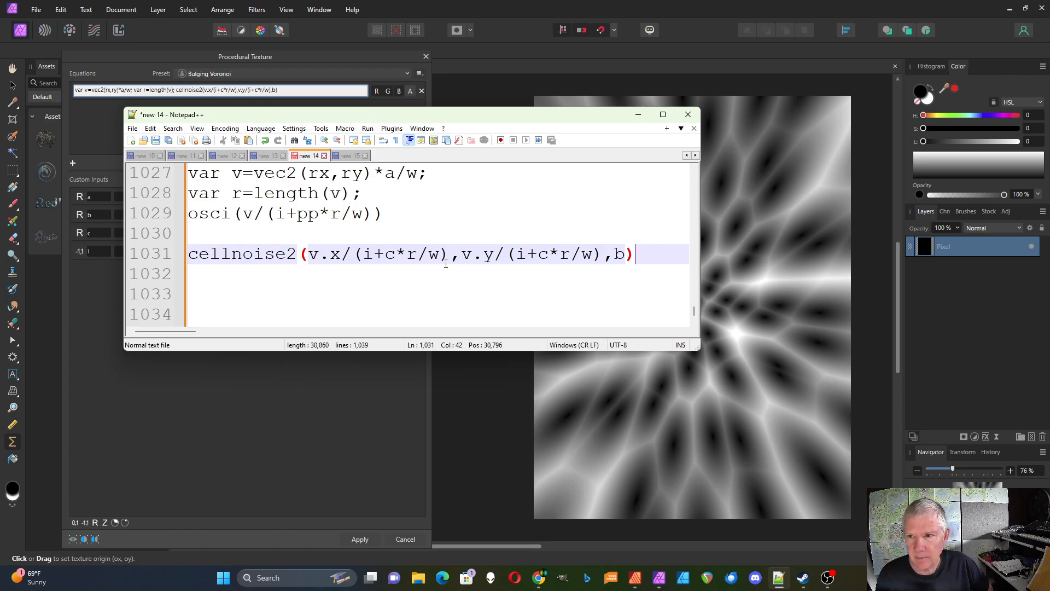
{"action": "left_click", "coordinate": [328, 400]}
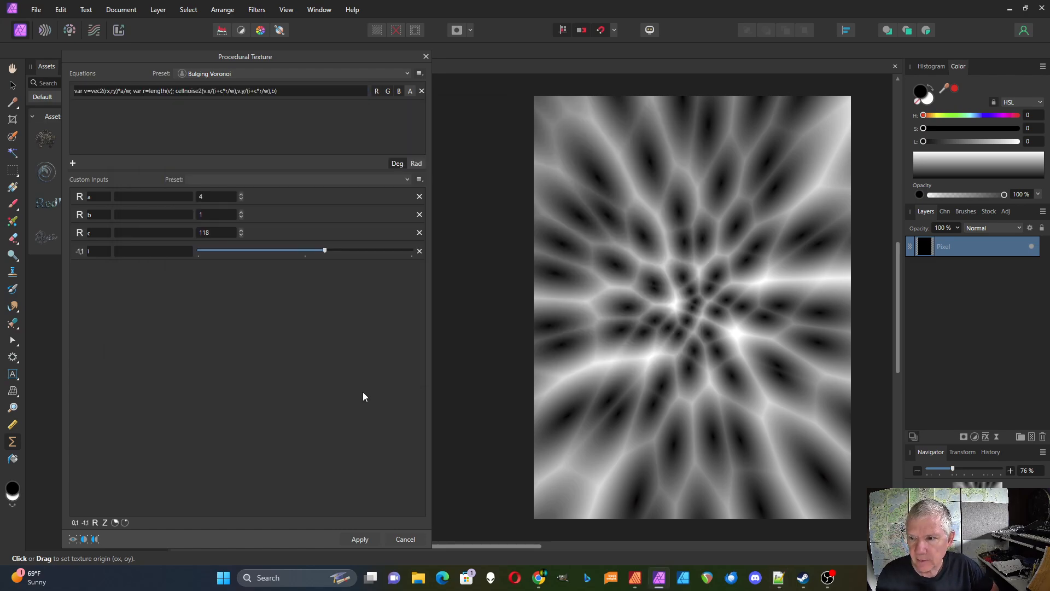